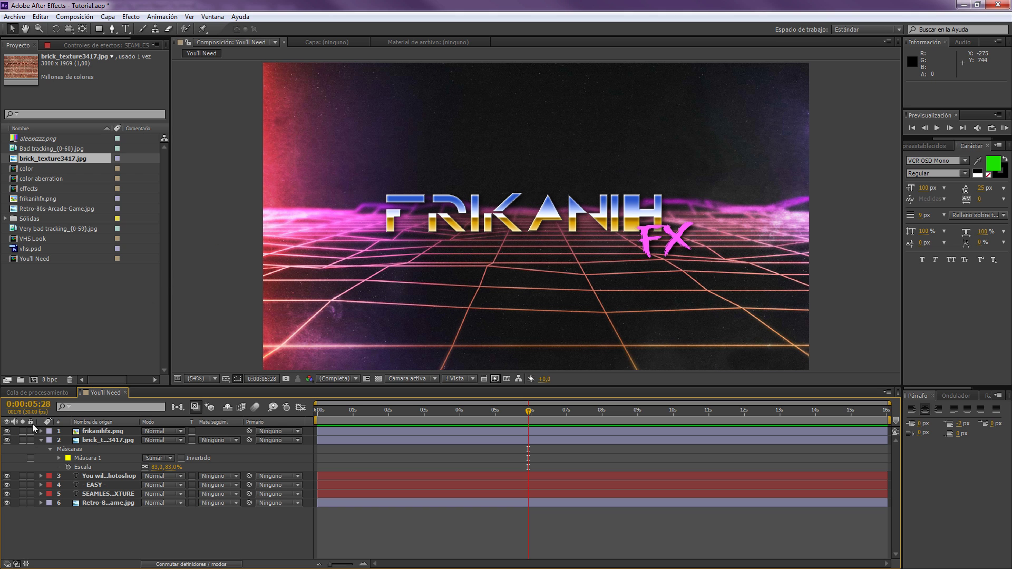
Step: Hide the frikanihfx.png logo layer so the SEAMLESS TEXTURE title card shows
left_click(7, 431)
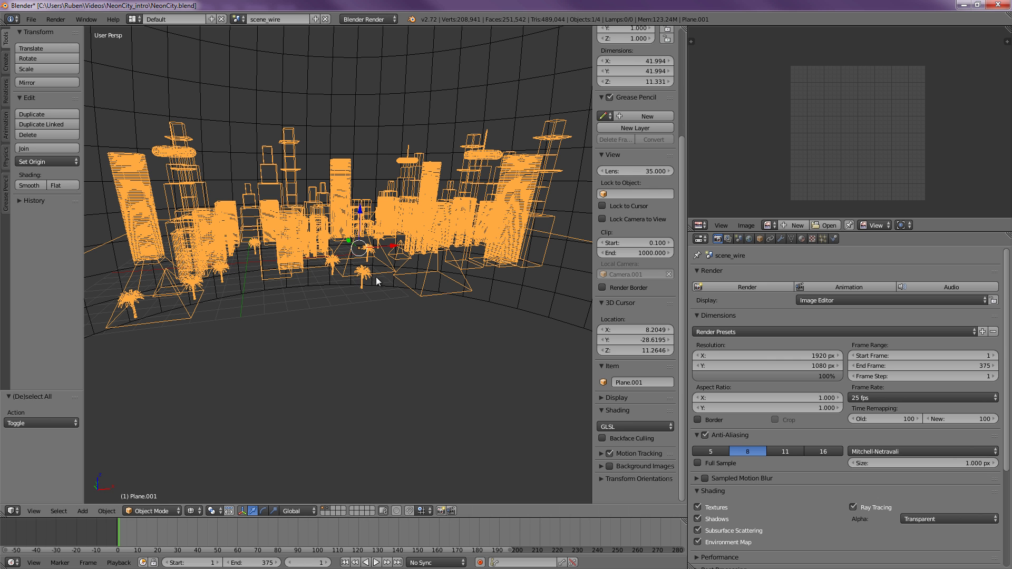
Step: Deselect all NeonCity objects, orbit the view low over the city, and switch to the browser
key("a")
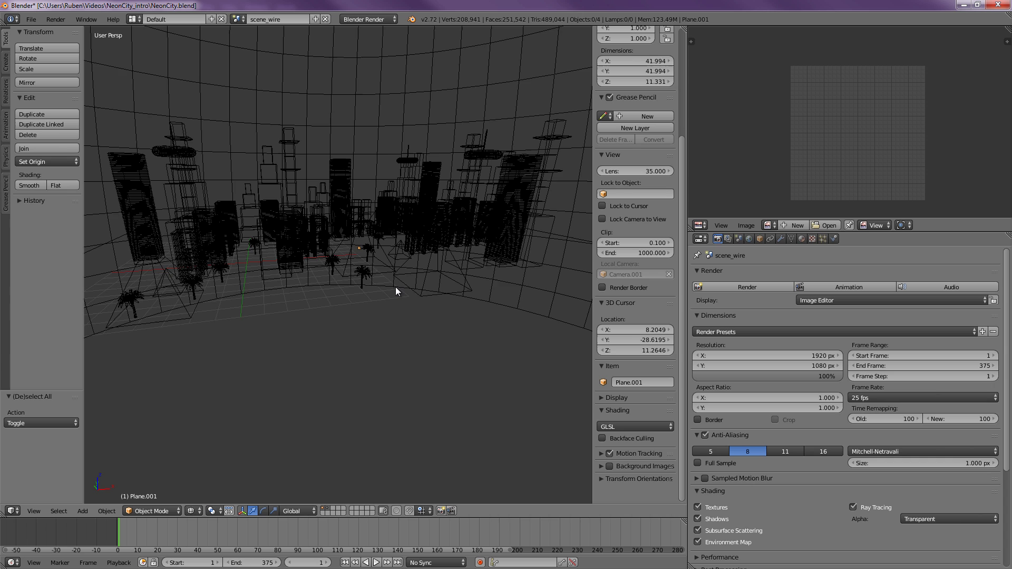
scroll(369, 262, "up", 2)
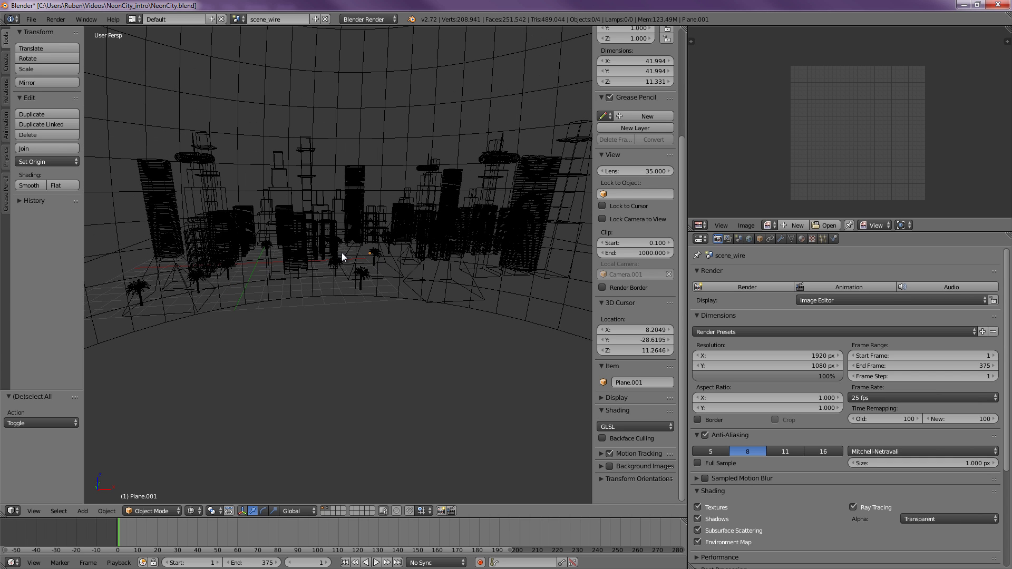
scroll(348, 256, "up", 3)
left_click_drag(359, 260, 322, 195)
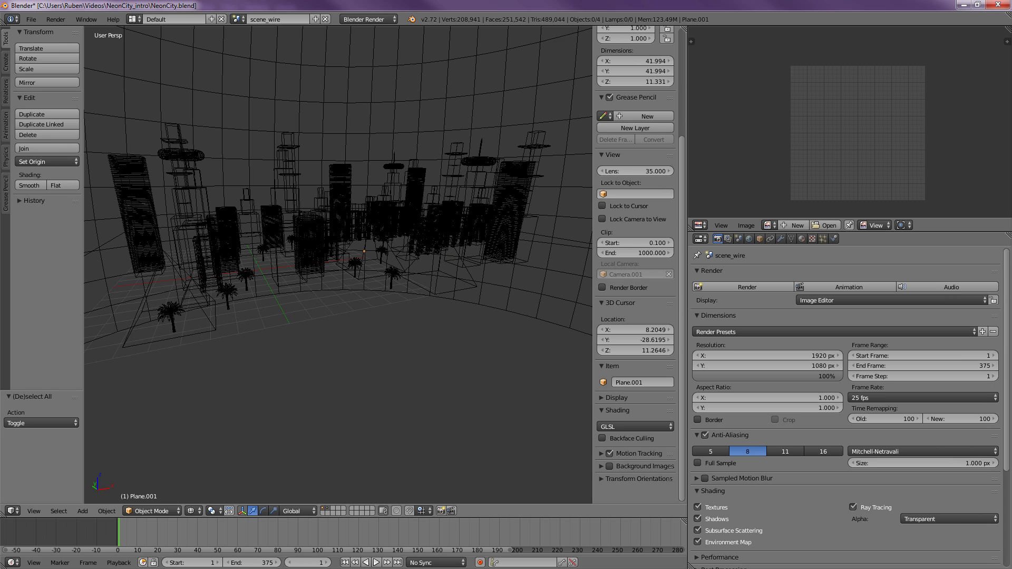
key("alt+Tab")
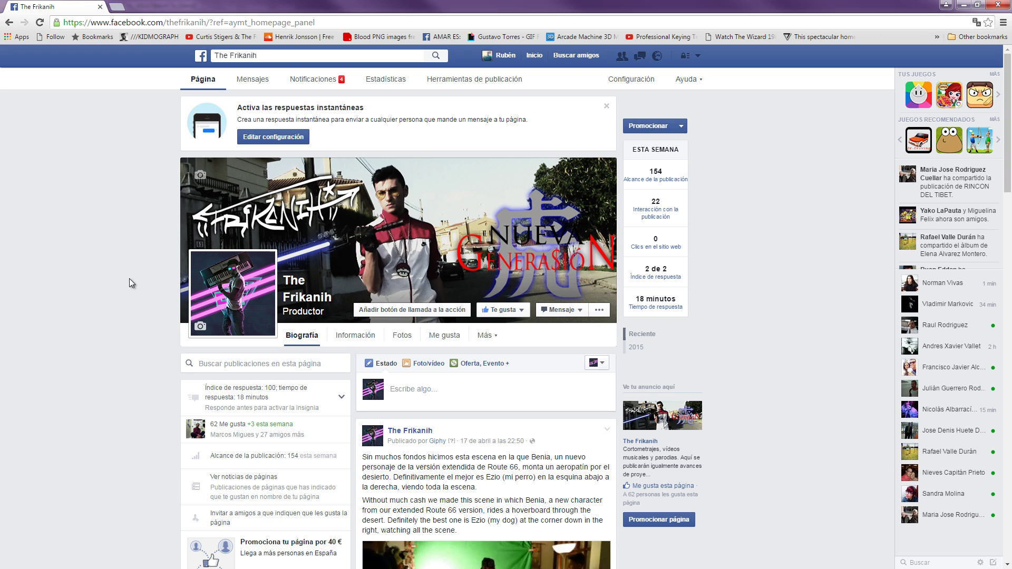
Step: Scroll down the Facebook page, then bring Photoshop's star-field image to the front
scroll(115, 329, "down", 5)
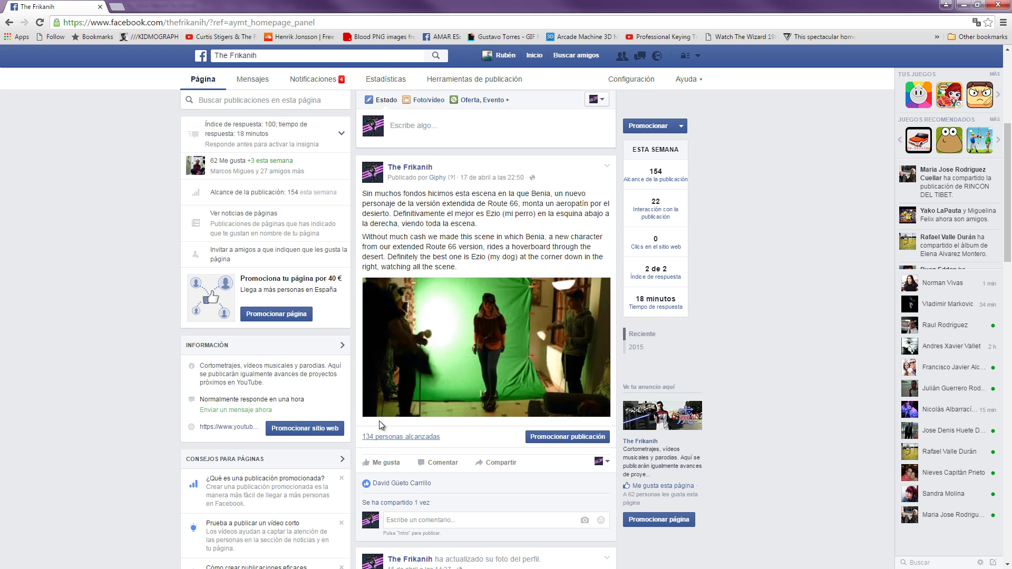
key("alt+Tab")
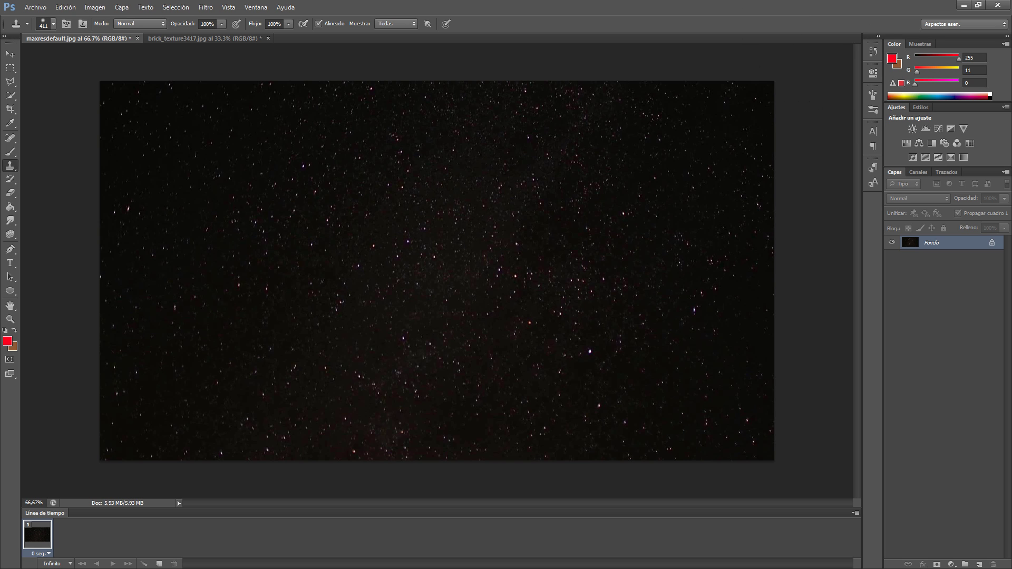
Step: Switch from Photoshop back to Blender's NeonCity wireframe scene
key("alt+Tab")
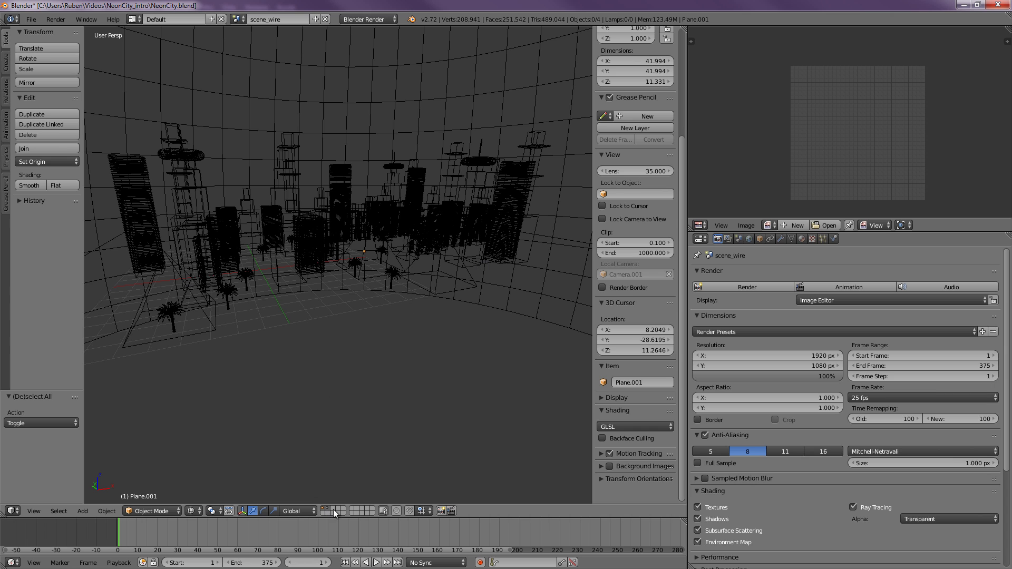
Step: Isolate the dome sphere on layer 2, view it textured with the starfield, and orbit around it
key("2")
right_click(399, 219)
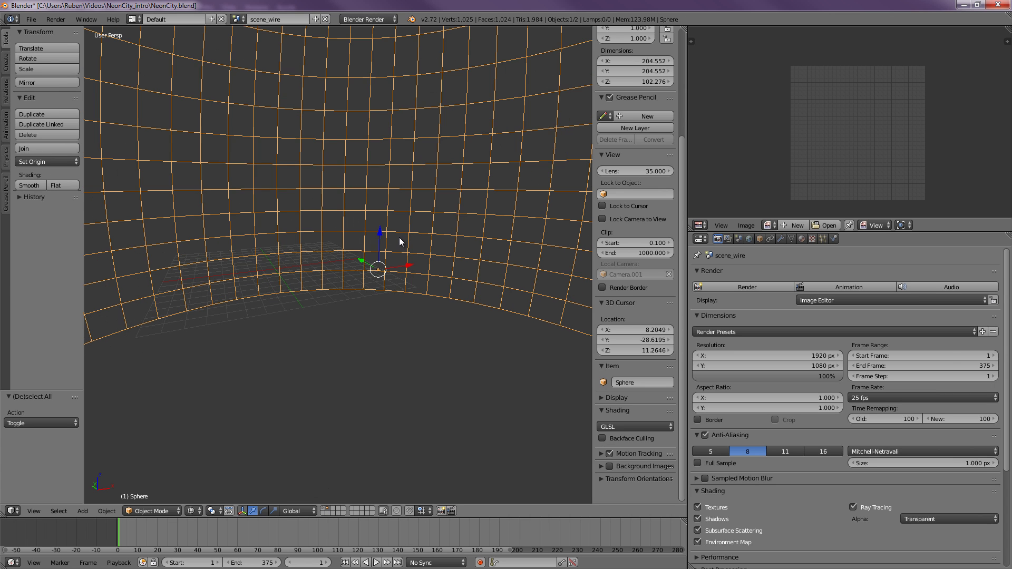
key("alt+z")
key("KP_8")
key("KP_8")
key("KP_8")
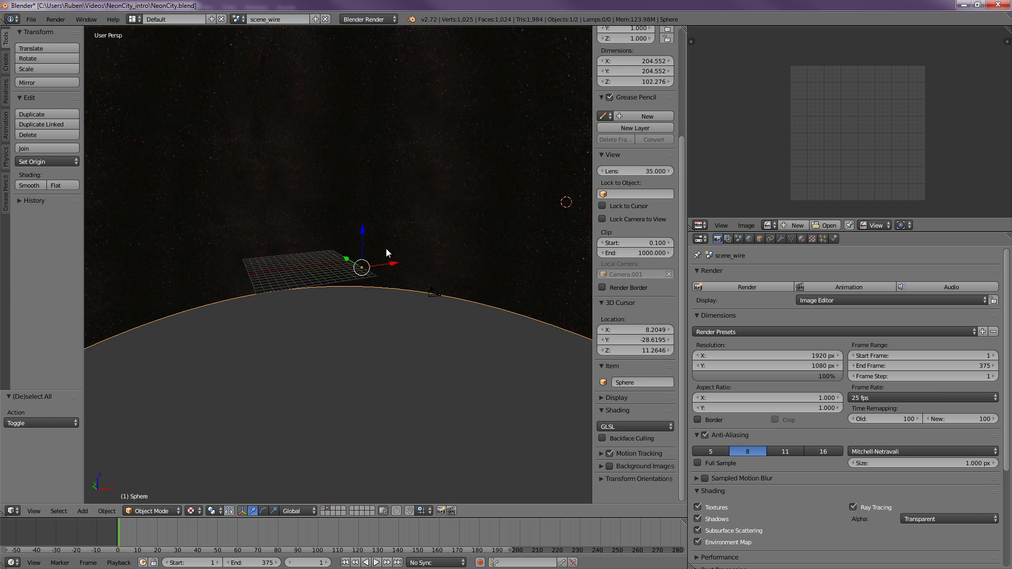
scroll(375, 267, "down", 5)
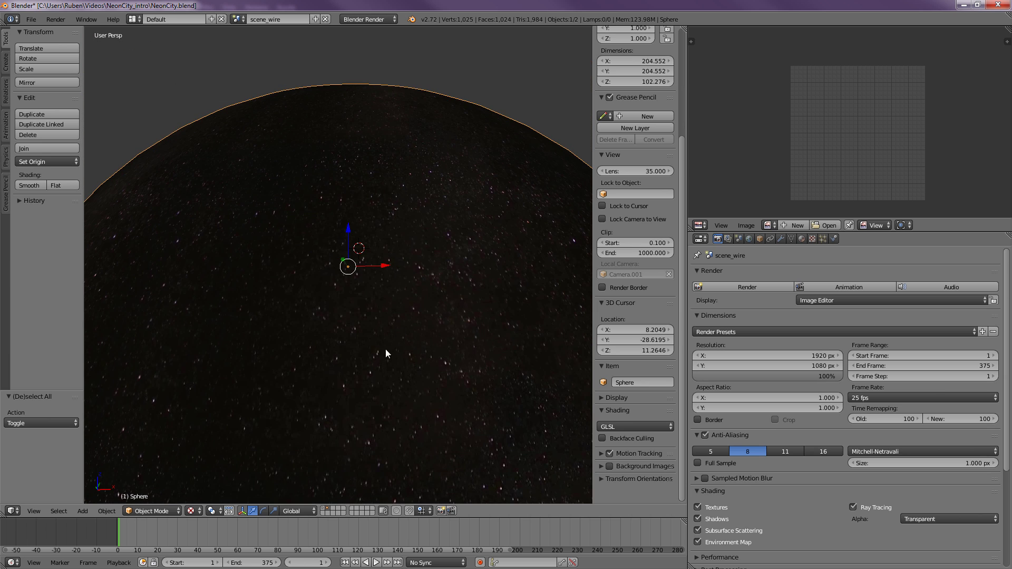
key("KP_8")
key("KP_6")
key("KP_6")
key("KP_6")
key("KP_6")
key("KP_6")
key("KP_6")
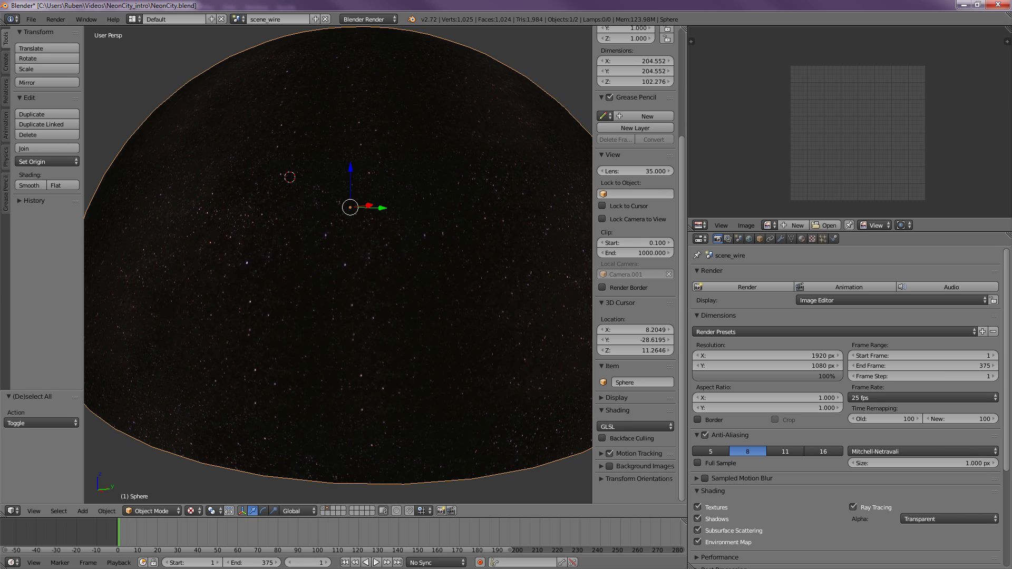
key("alt+Tab")
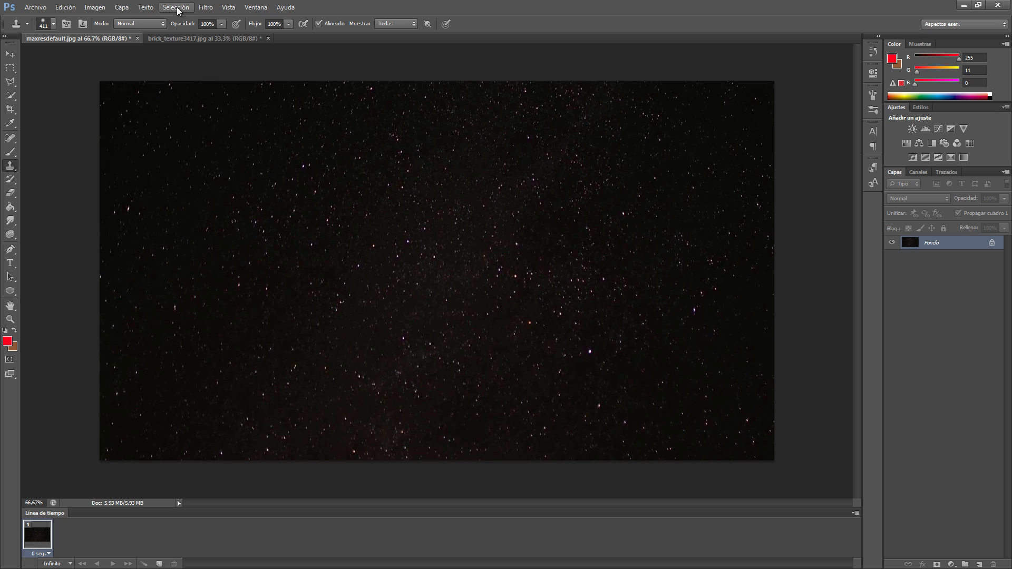
Step: Apply Filtro > Otro > Desplazamiento with +944 horizontal, +575 vertical and Dar la vuelta
left_click(206, 7)
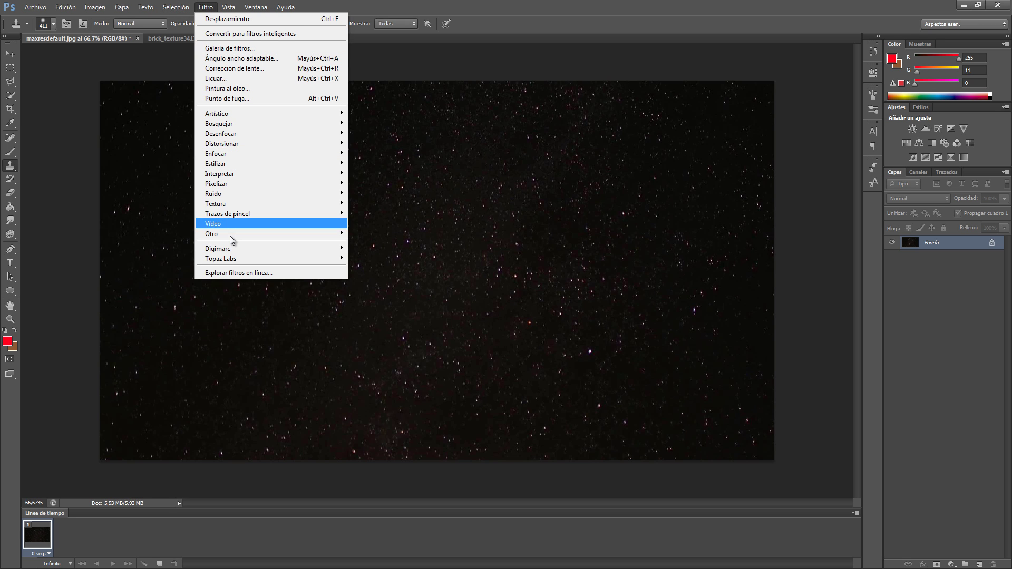
mouse_move(230, 236)
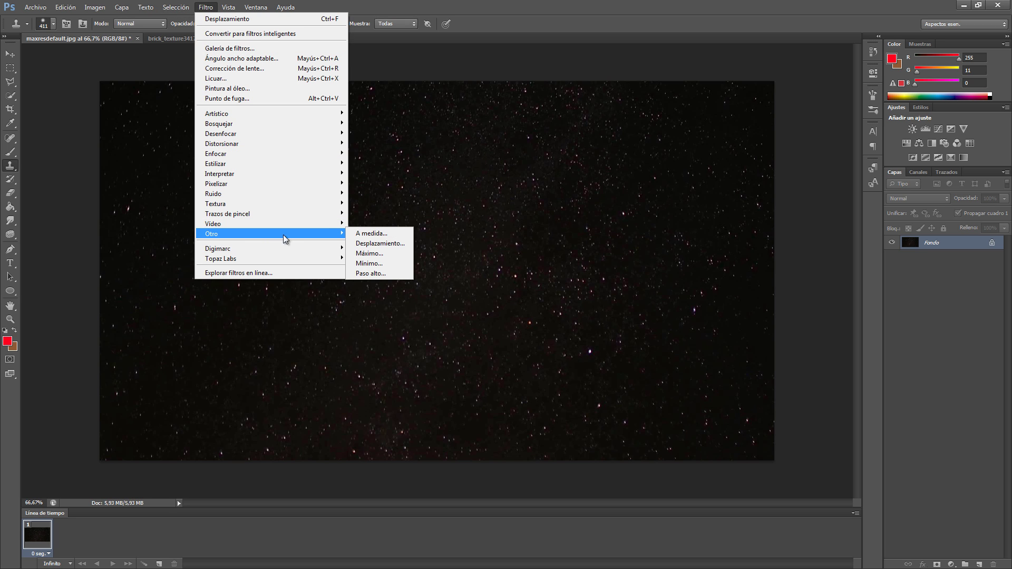
left_click(379, 243)
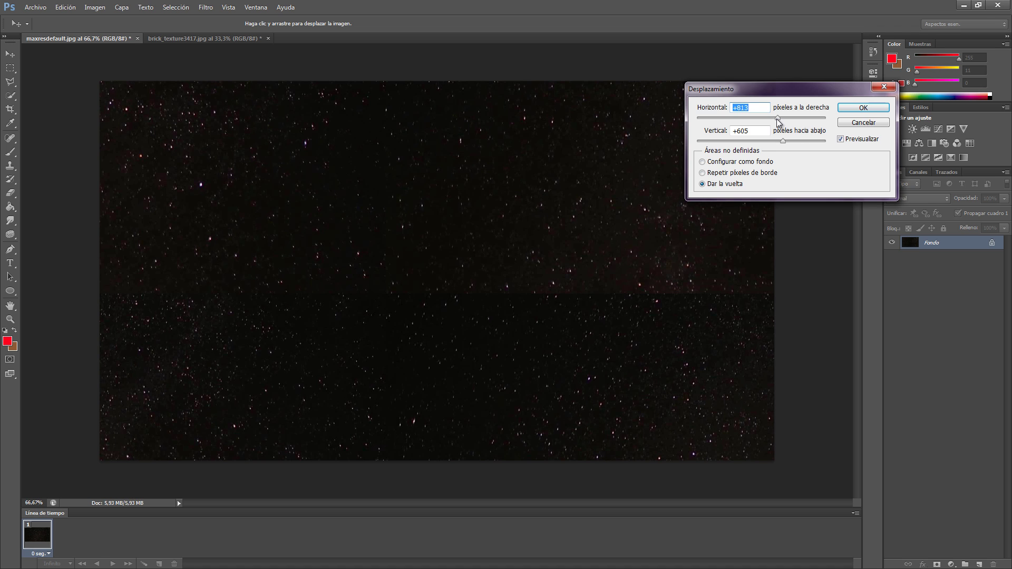
left_click_drag(777, 119, 781, 120)
left_click(780, 120)
left_click_drag(780, 144, 784, 145)
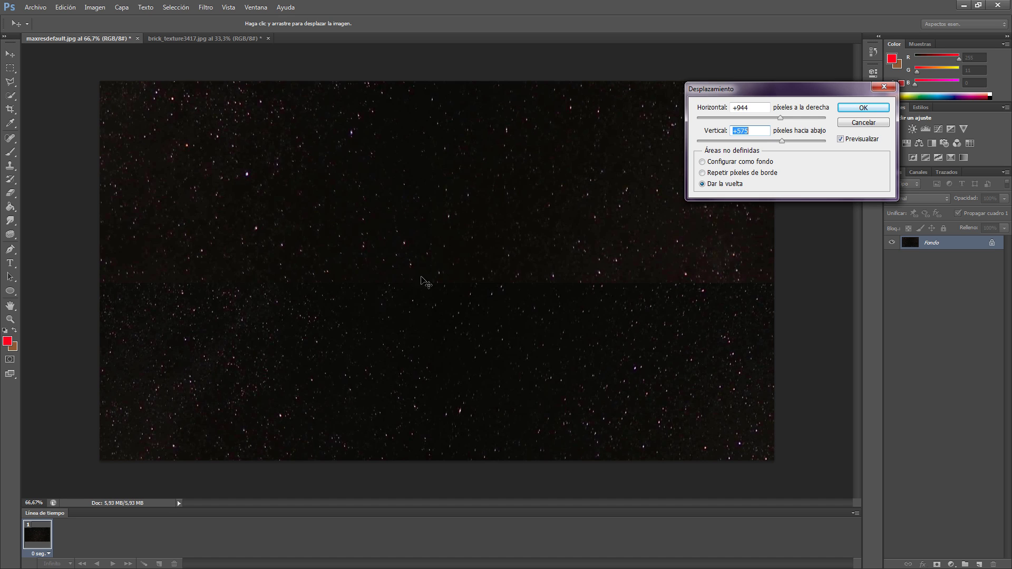
left_click(862, 108)
key("s")
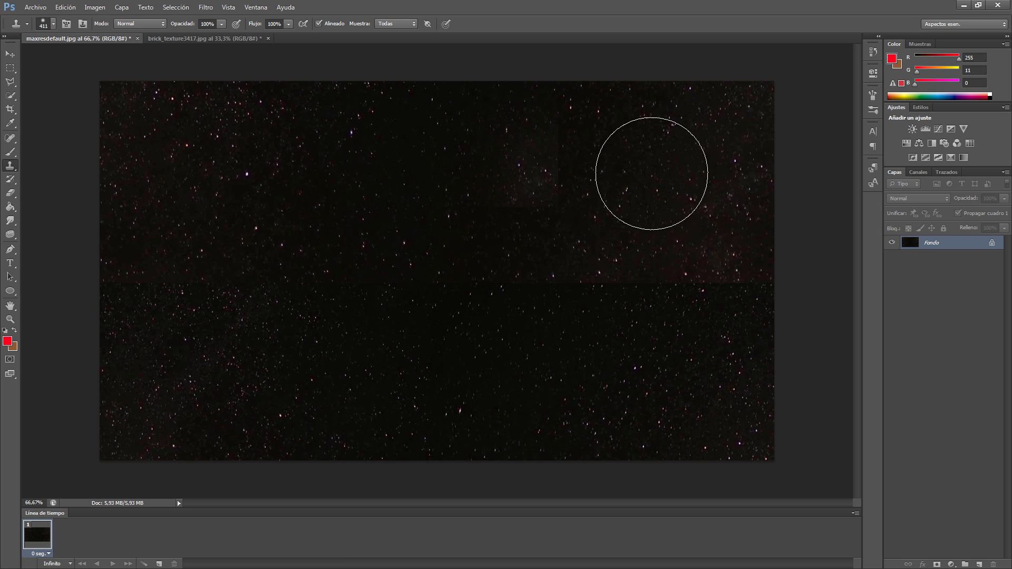
Step: Clone dark sky over the lighter upper-right patch and stars across the left horizontal seam
left_click(522, 181)
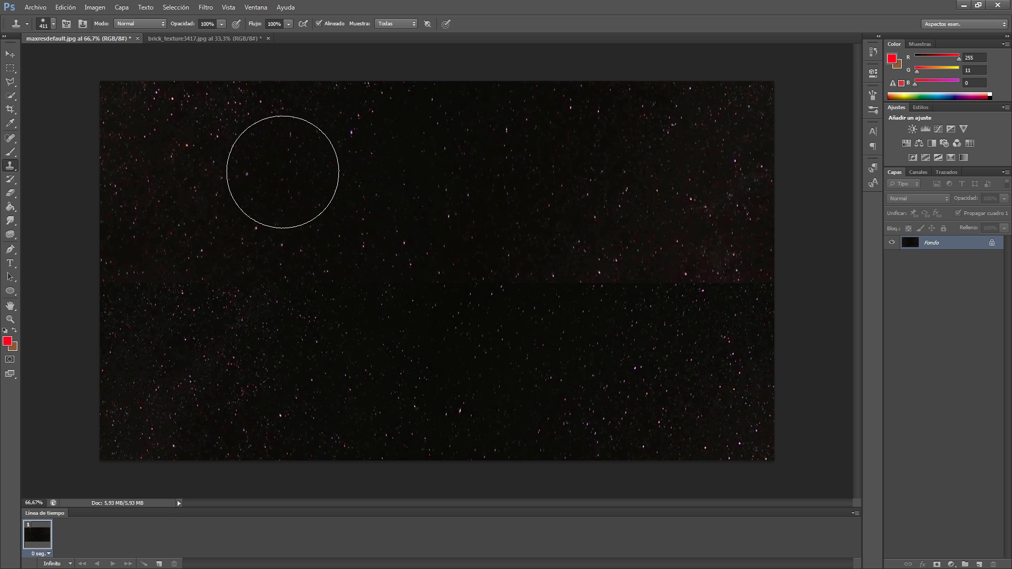
left_click(283, 165, "alt")
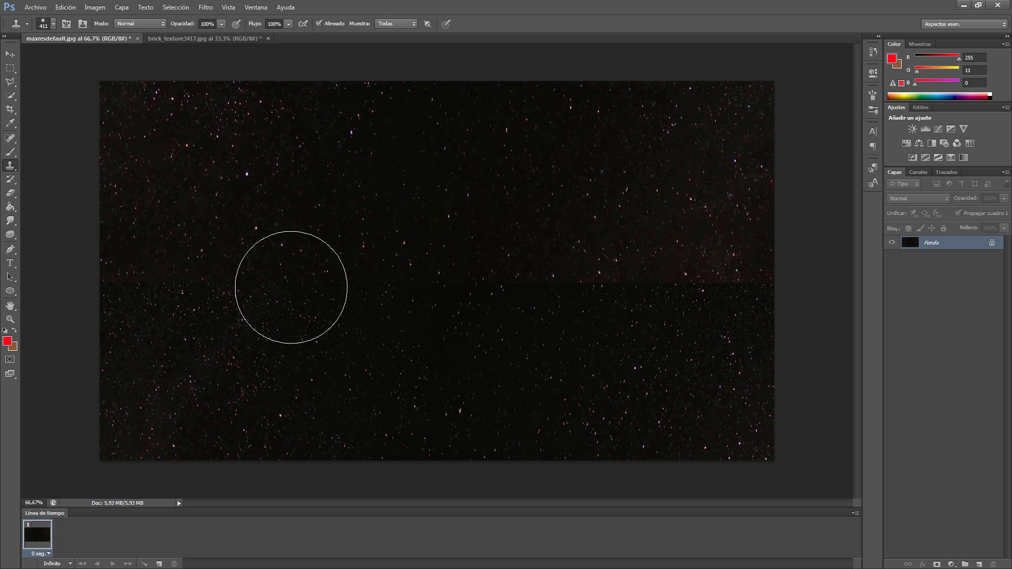
mouse_move(291, 287)
left_mouse_down()
mouse_move(123, 283)
mouse_move(206, 270)
mouse_move(754, 274)
left_mouse_up()
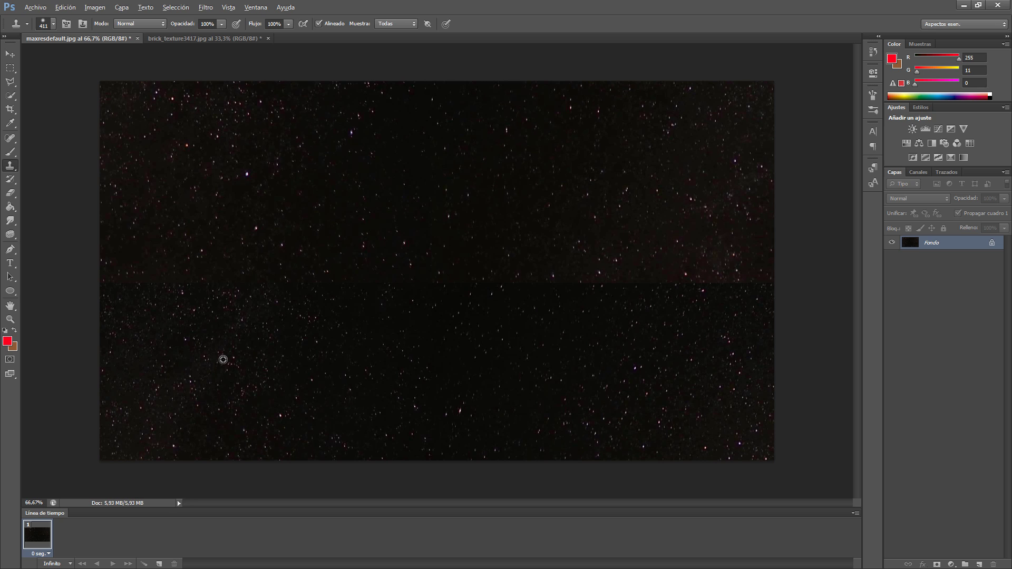
Step: Clone stars along the central seam, undo the stroke that erased a bright star, and repaint the upper seam
key("alt")
left_click_drag(132, 294, 741, 267)
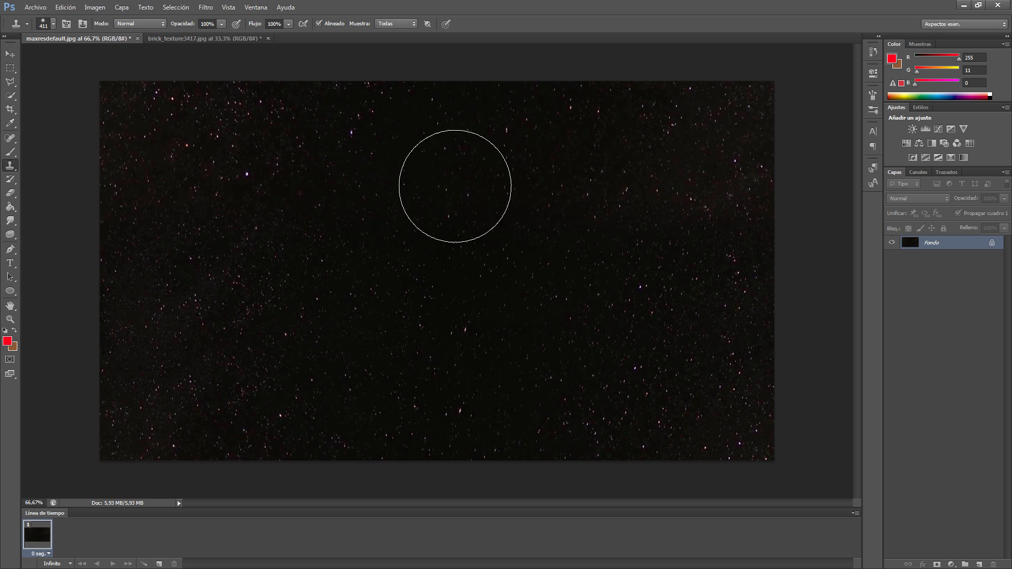
mouse_move(341, 236)
left_mouse_down()
mouse_move(295, 207)
mouse_move(282, 183)
mouse_move(296, 172)
mouse_move(301, 225)
left_mouse_up()
key("ctrl+z")
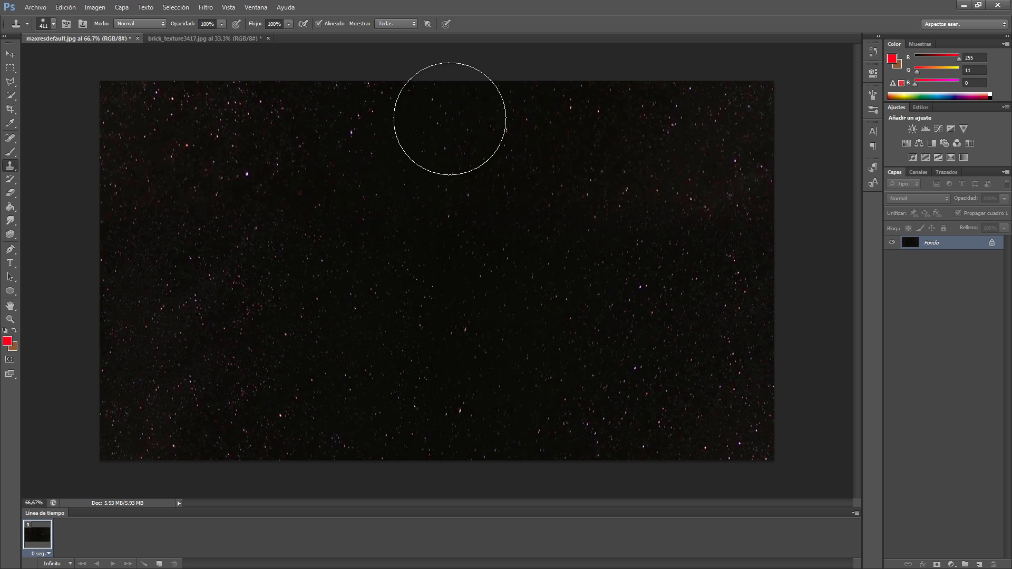
mouse_move(448, 142)
left_mouse_down()
mouse_move(437, 438)
mouse_move(464, 433)
mouse_move(476, 390)
mouse_move(477, 166)
left_mouse_up()
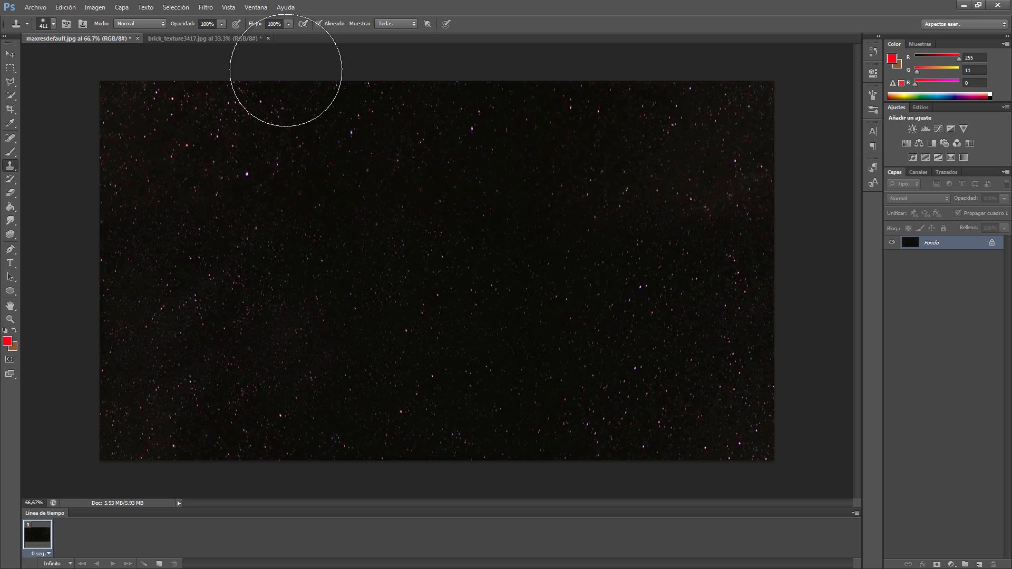
Step: Set clone flow (Flujo) to 52% and paint cloned stars over the sky's upper right
left_click(289, 24)
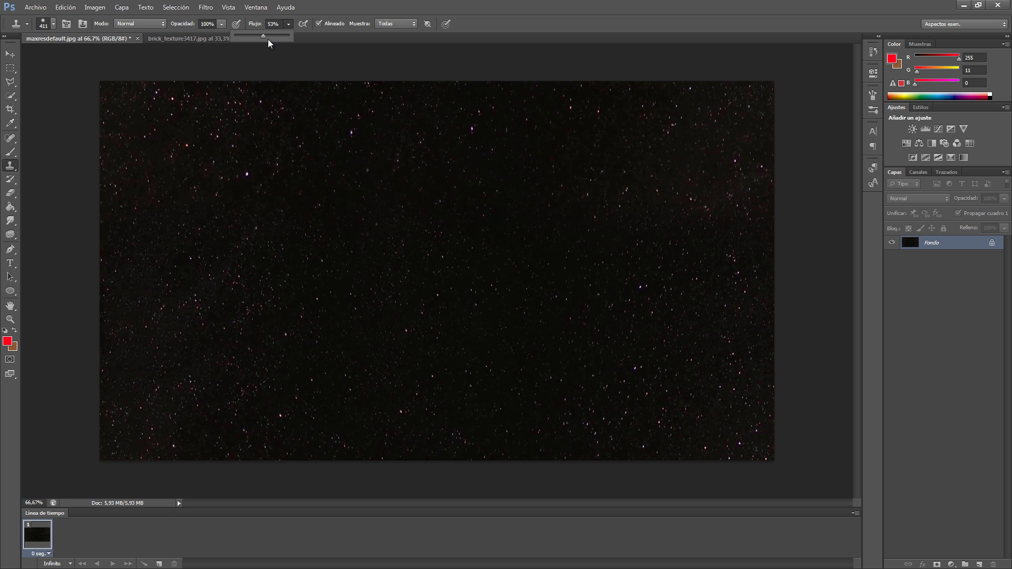
left_click_drag(258, 35, 263, 35)
left_click(237, 200, "alt")
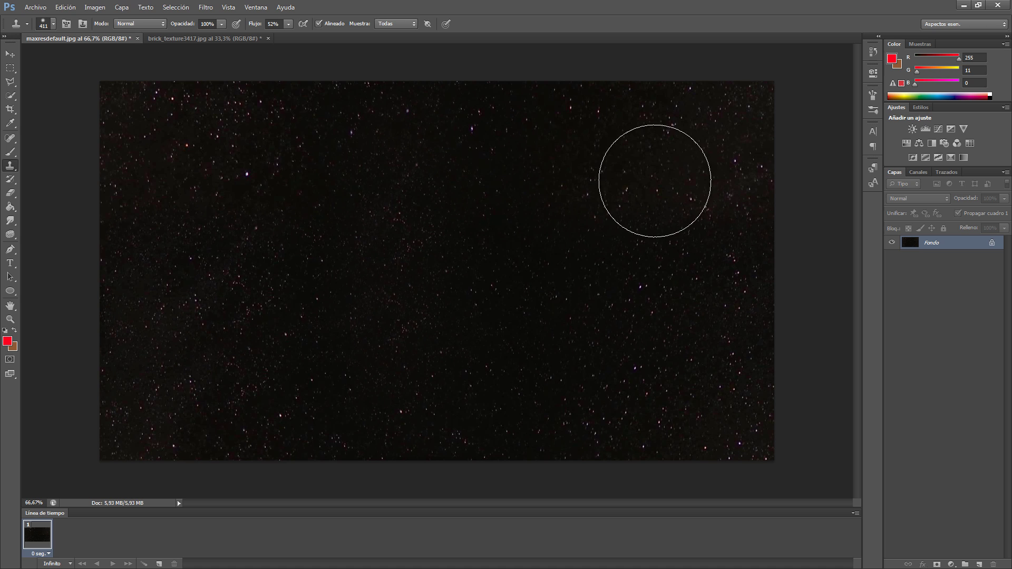
mouse_move(656, 178)
left_mouse_down()
mouse_move(554, 134)
mouse_move(535, 142)
mouse_move(542, 409)
mouse_move(590, 174)
mouse_move(641, 271)
mouse_move(513, 359)
mouse_move(405, 305)
mouse_move(479, 372)
mouse_move(475, 361)
mouse_move(439, 403)
mouse_move(504, 316)
left_mouse_up()
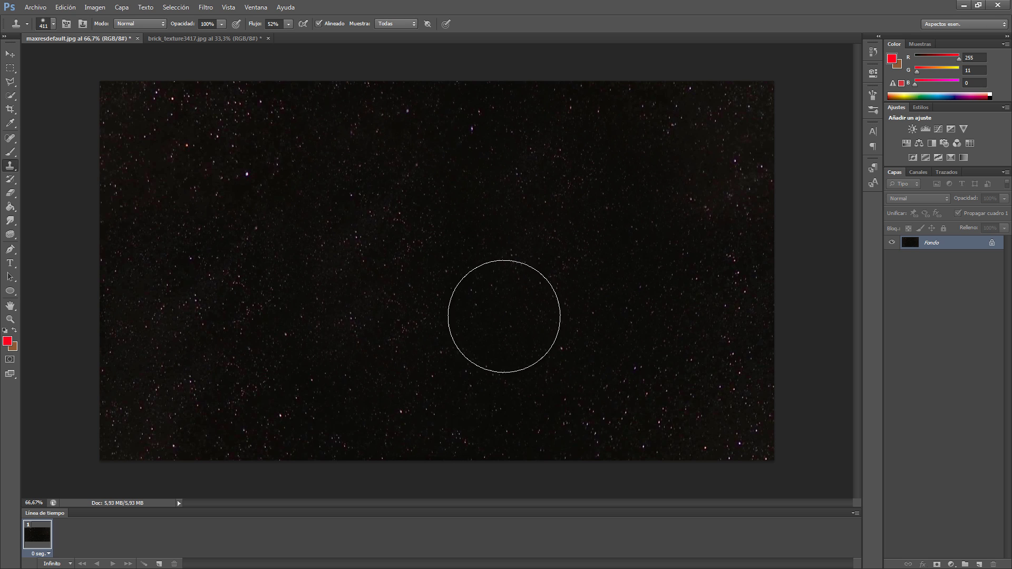
Step: Switch to brick_texture3417.jpg, shrink the brush to 23 px, and zoom in on the bricks
left_click(203, 38)
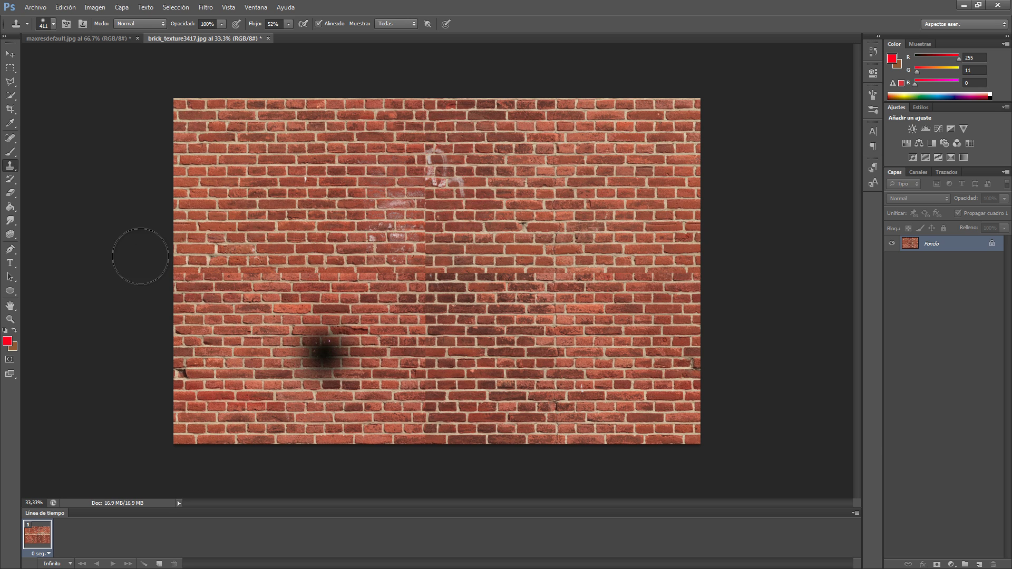
left_click(53, 24)
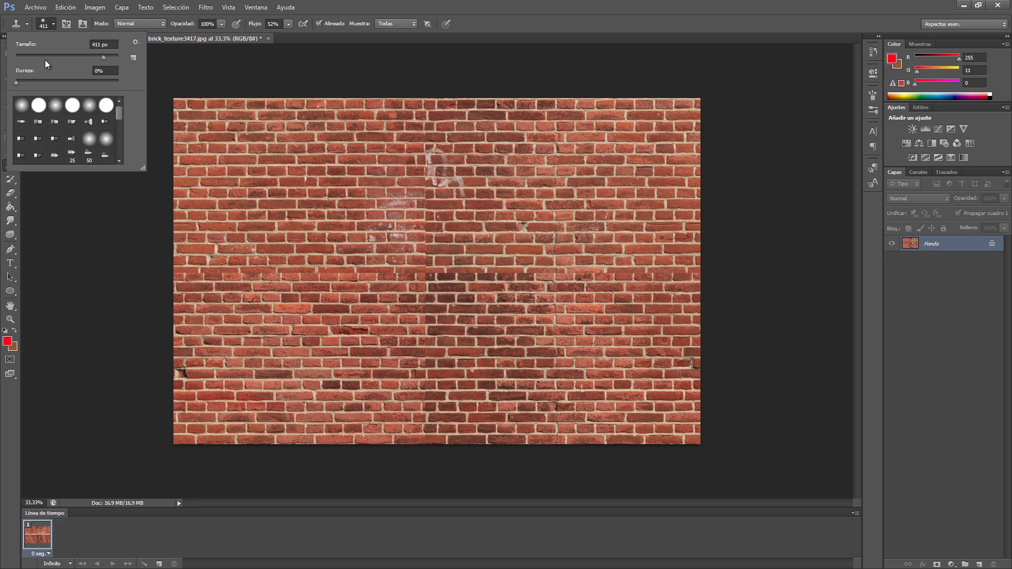
left_click_drag(28, 55, 27, 56)
key("ctrl+plus")
key("ctrl+plus")
key("ctrl+plus")
key("ctrl+plus")
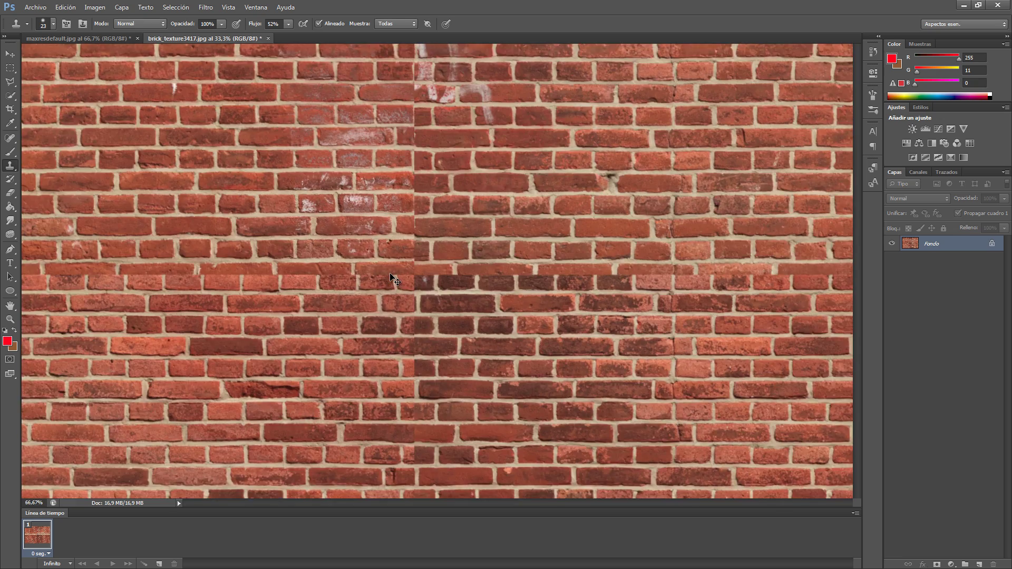
scroll(390, 273, "up", 3)
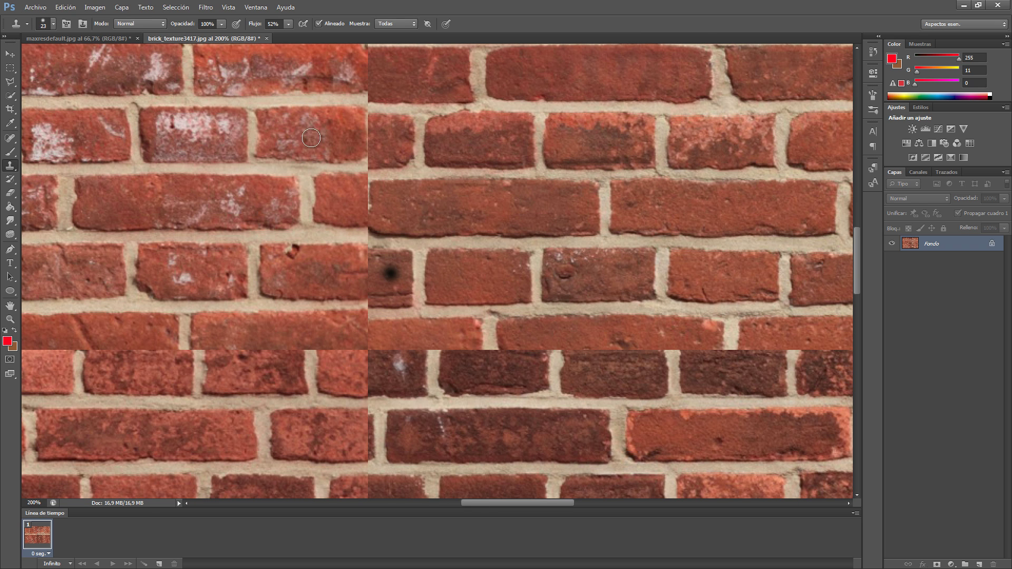
scroll(311, 138, "up", 3)
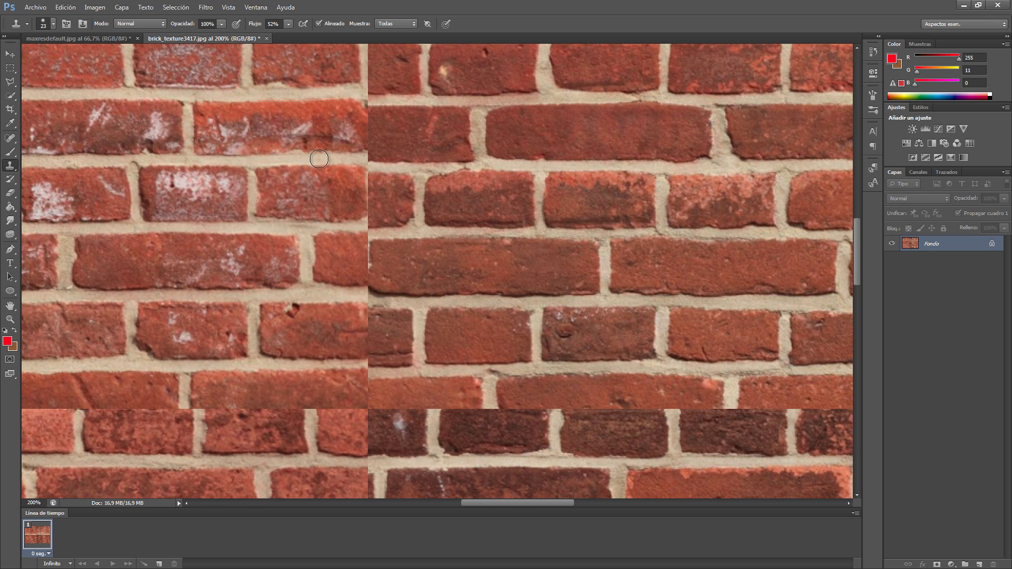
Step: Clone brick texture along the vertical seam, extending the mortar line across it
mouse_move(378, 160)
left_mouse_down()
mouse_move(412, 166)
mouse_move(416, 182)
mouse_move(373, 175)
left_mouse_up()
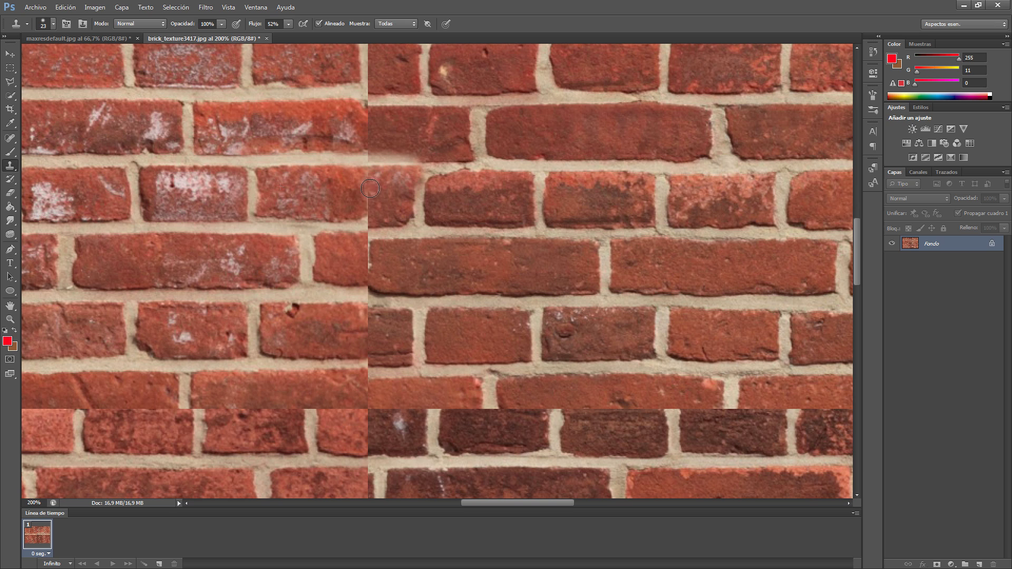
left_click_drag(407, 194, 412, 202)
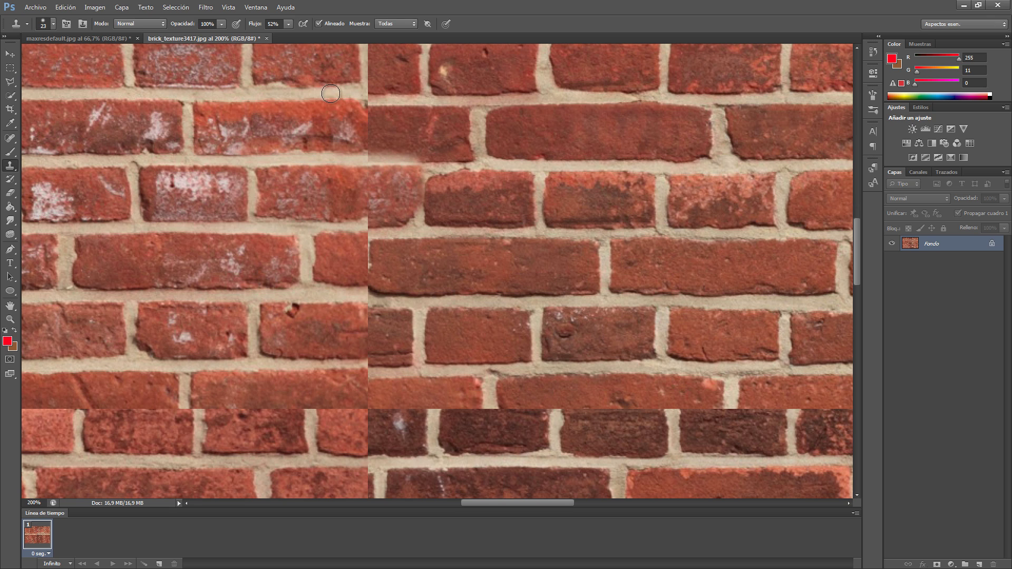
left_click_drag(331, 93, 405, 96)
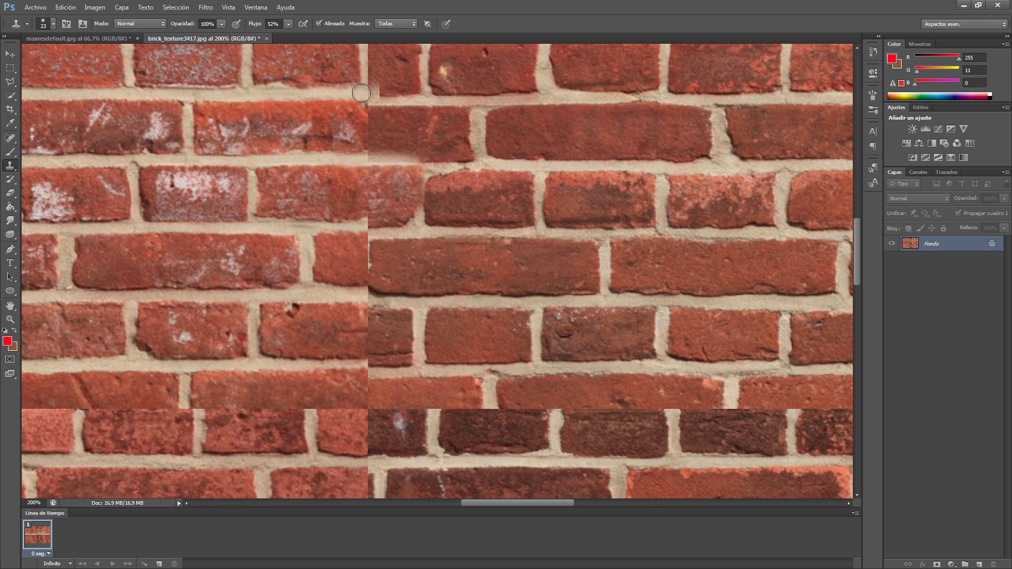
left_click_drag(389, 92, 430, 95)
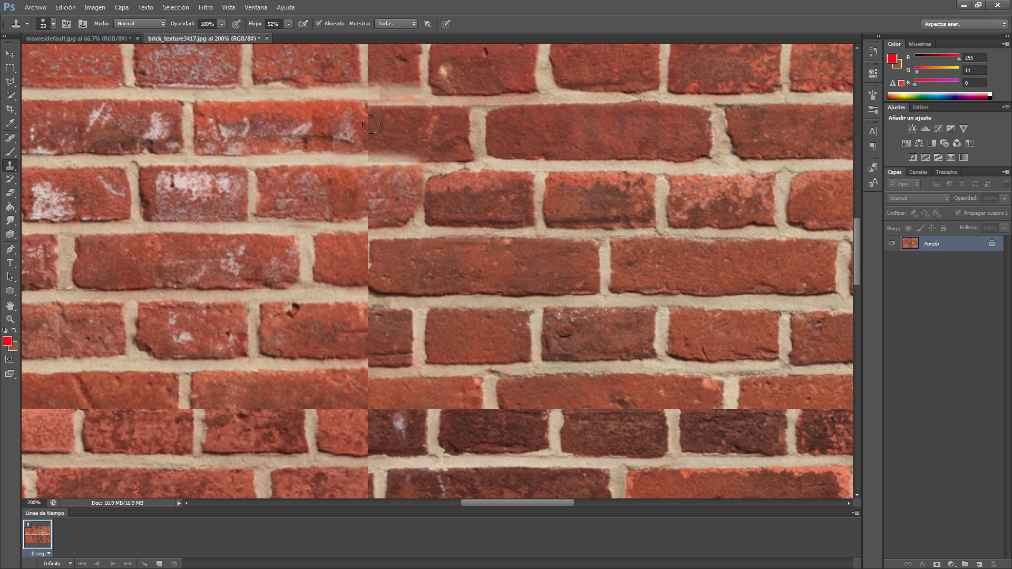
mouse_move(371, 125)
left_mouse_down()
mouse_move(353, 144)
mouse_move(373, 146)
mouse_move(369, 105)
mouse_move(373, 147)
left_mouse_up()
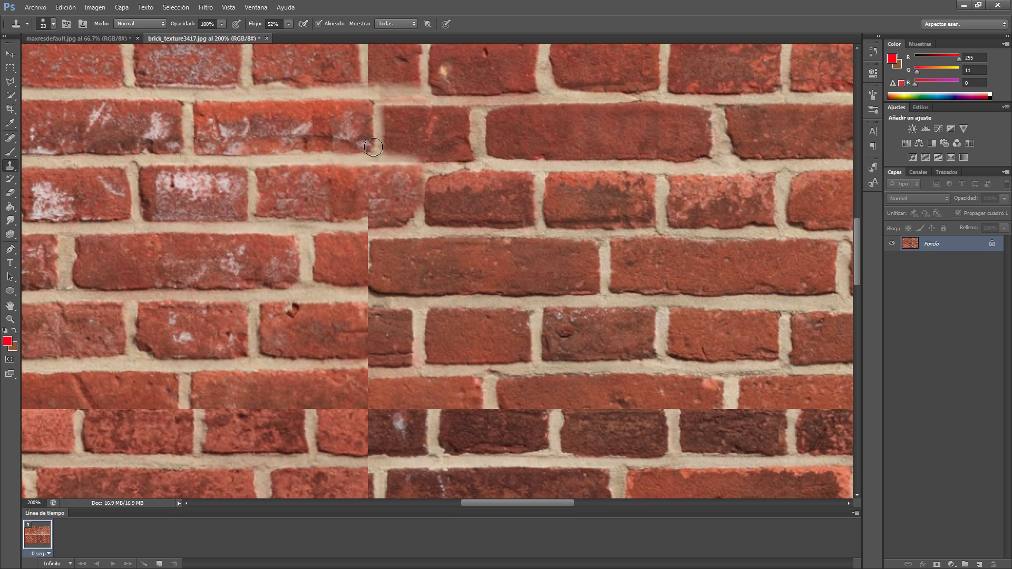
Step: Clone-stamp over the white mark on the brick and the mortar joints crossing the vertical seam
scroll(385, 186, "up", 1)
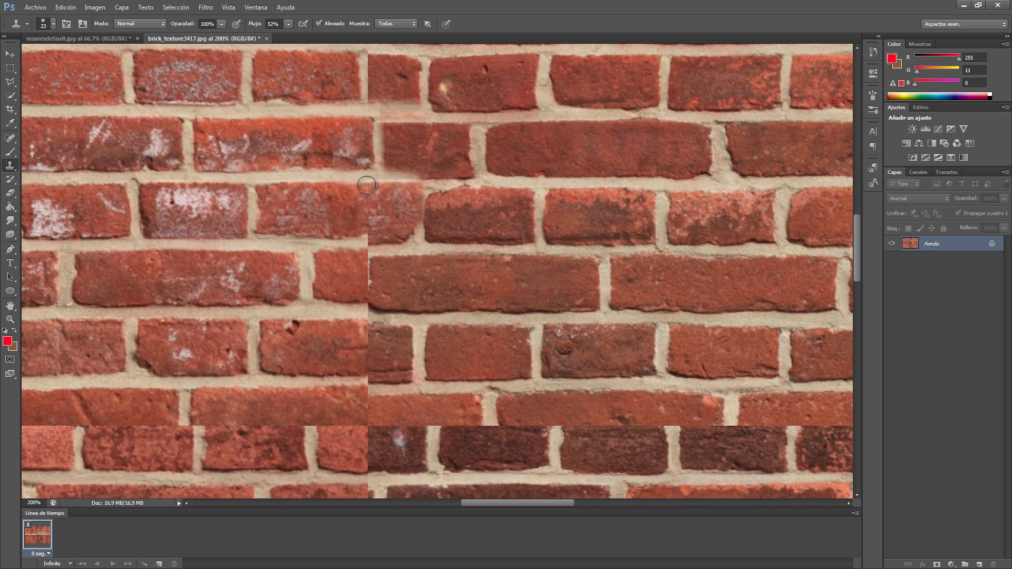
scroll(366, 186, "up", 2)
left_click(404, 169)
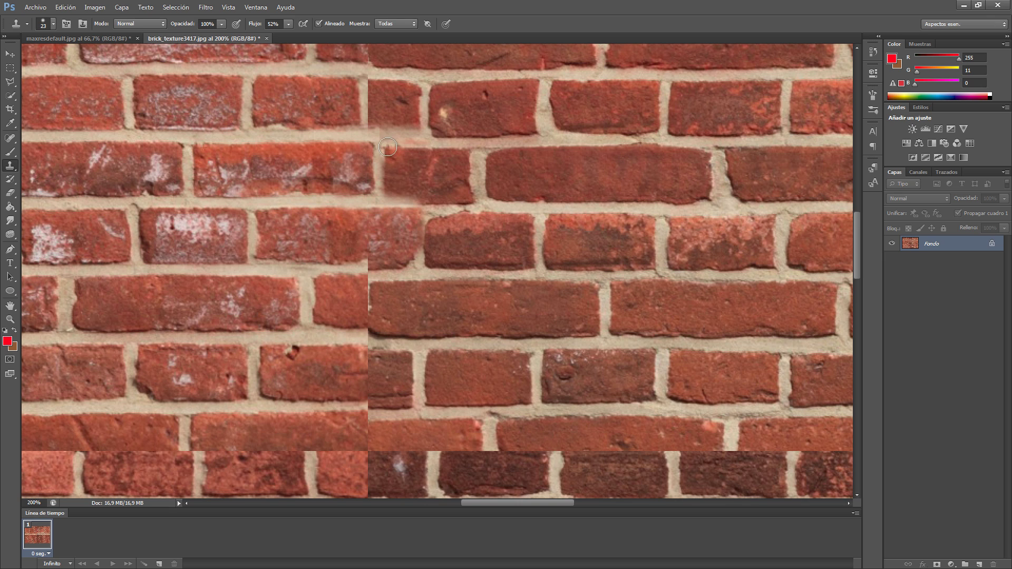
mouse_move(385, 164)
left_mouse_down()
mouse_move(392, 200)
mouse_move(472, 197)
left_mouse_up()
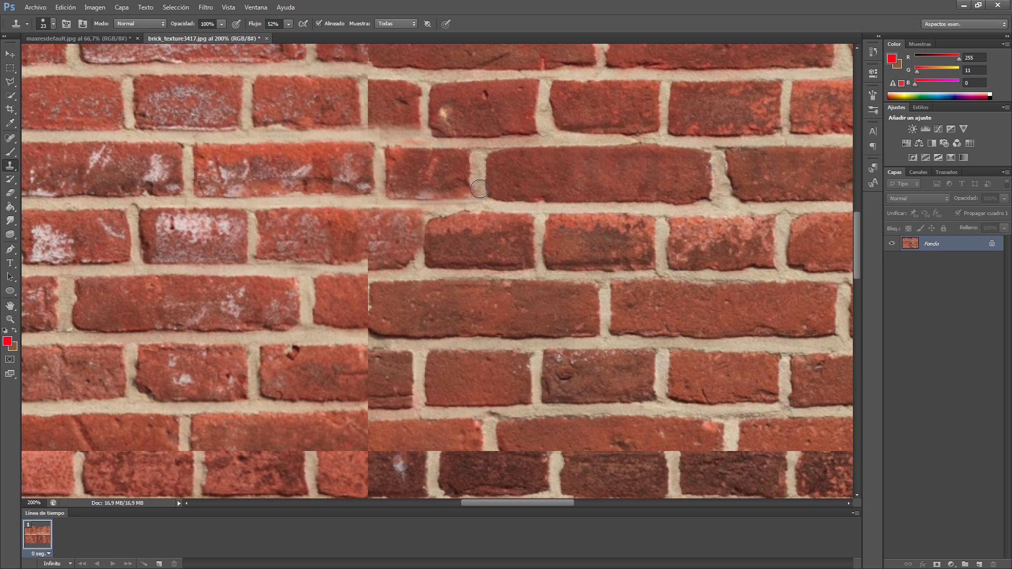
left_click_drag(478, 199, 471, 195)
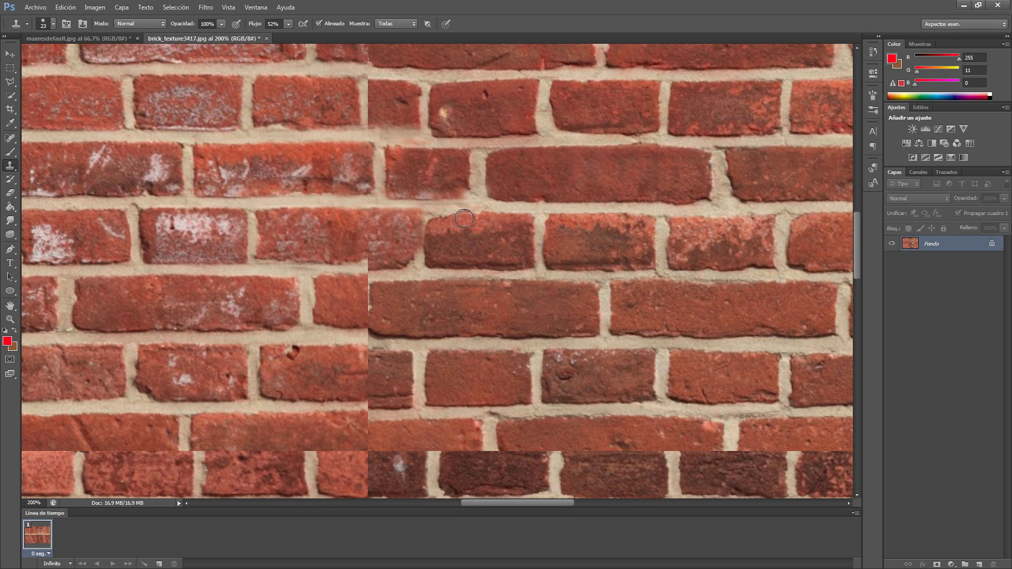
mouse_move(538, 209)
left_mouse_down()
mouse_move(535, 242)
mouse_move(544, 287)
left_mouse_up()
left_click_drag(405, 348, 392, 347)
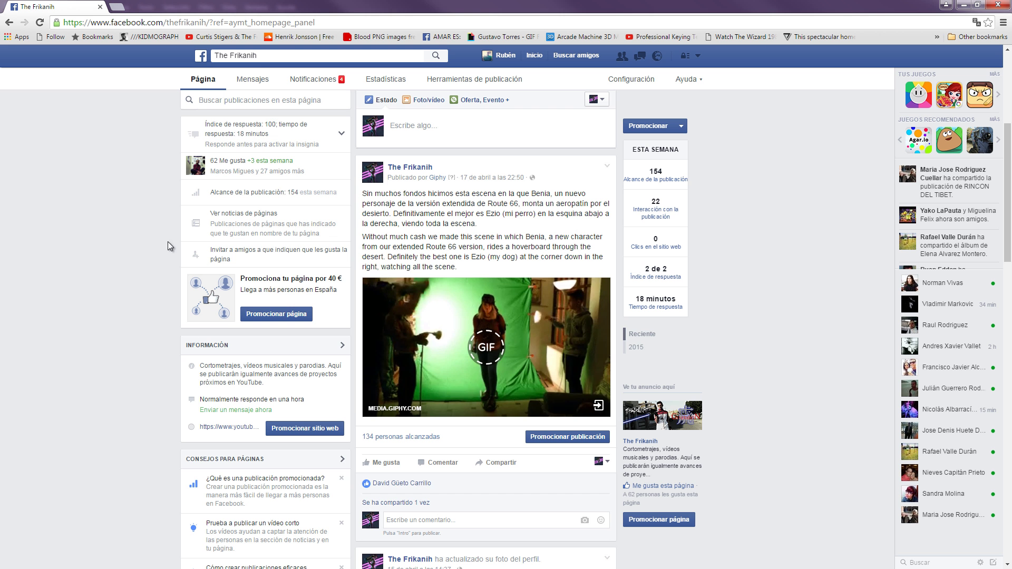
scroll(163, 308, "up", 3)
scroll(163, 308, "up", 3)
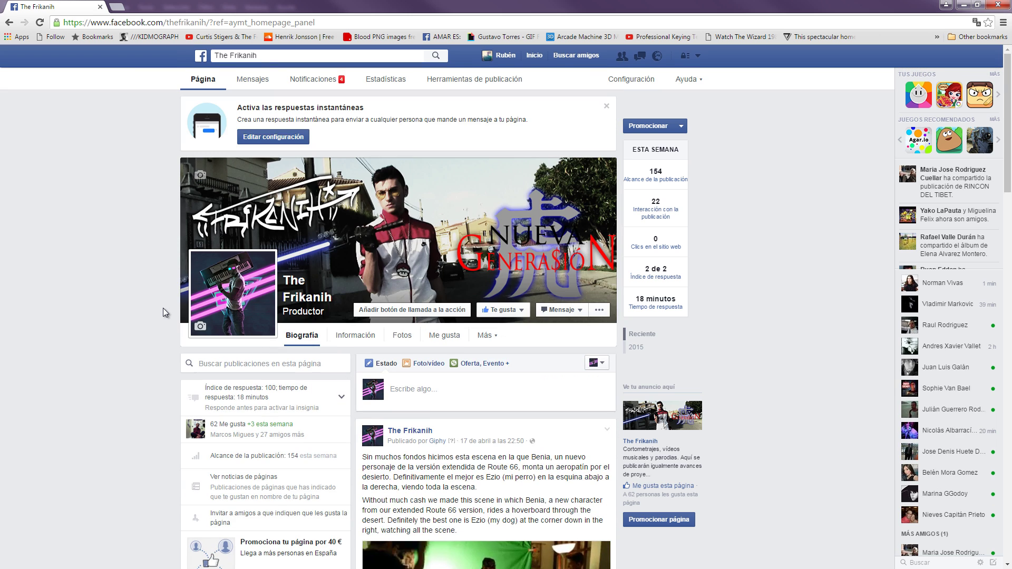